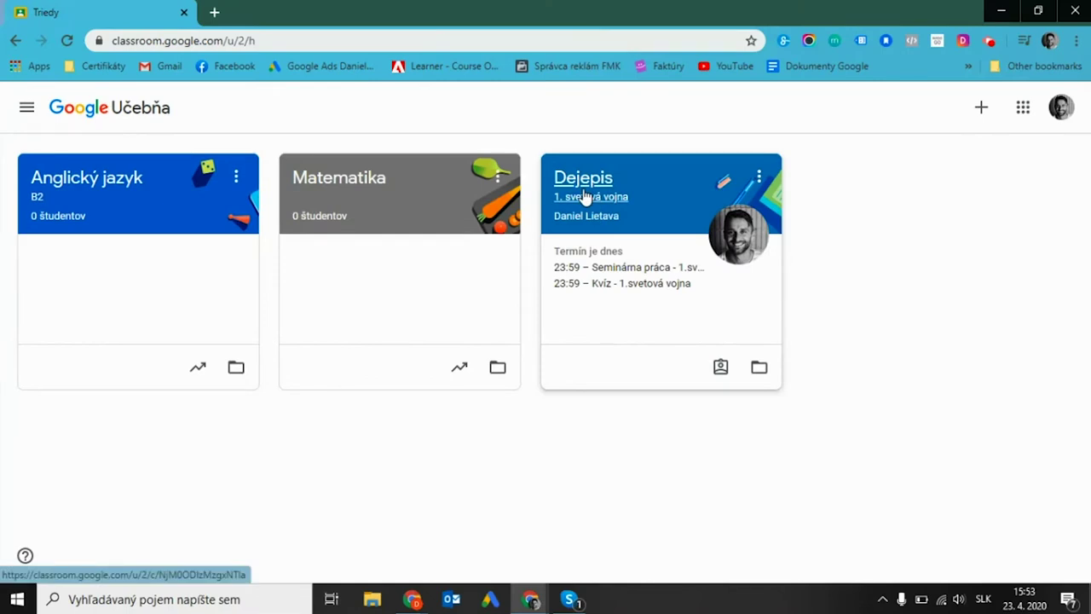
# Open the full assignment "Seminárna práca - 1.svetová vojna" from the classwork of the Dejepis class.
pyautogui.click(585, 196)
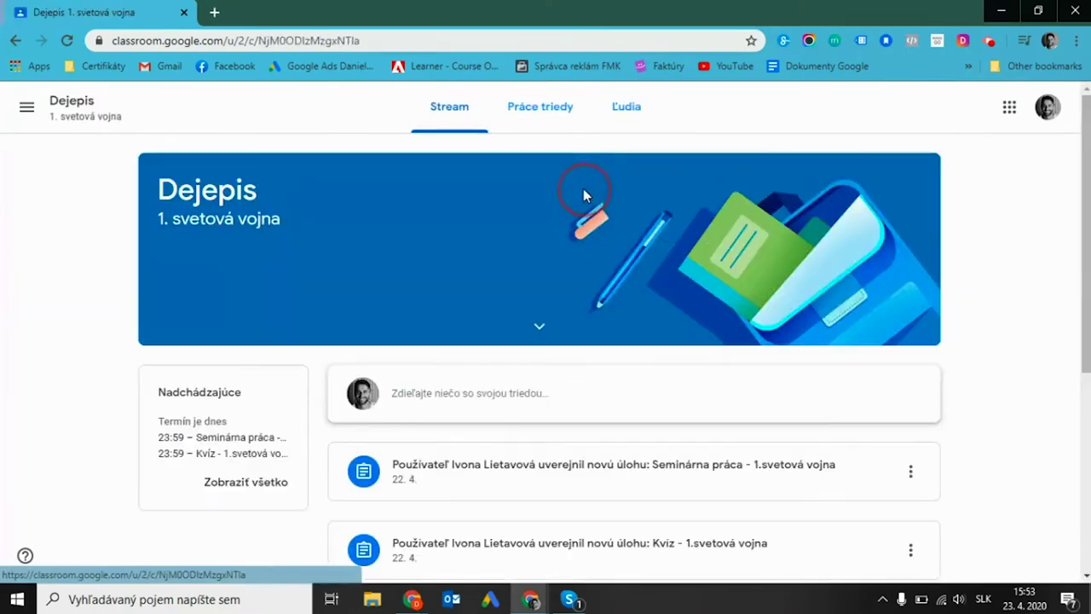
pyautogui.click(550, 117)
pyautogui.click(365, 278)
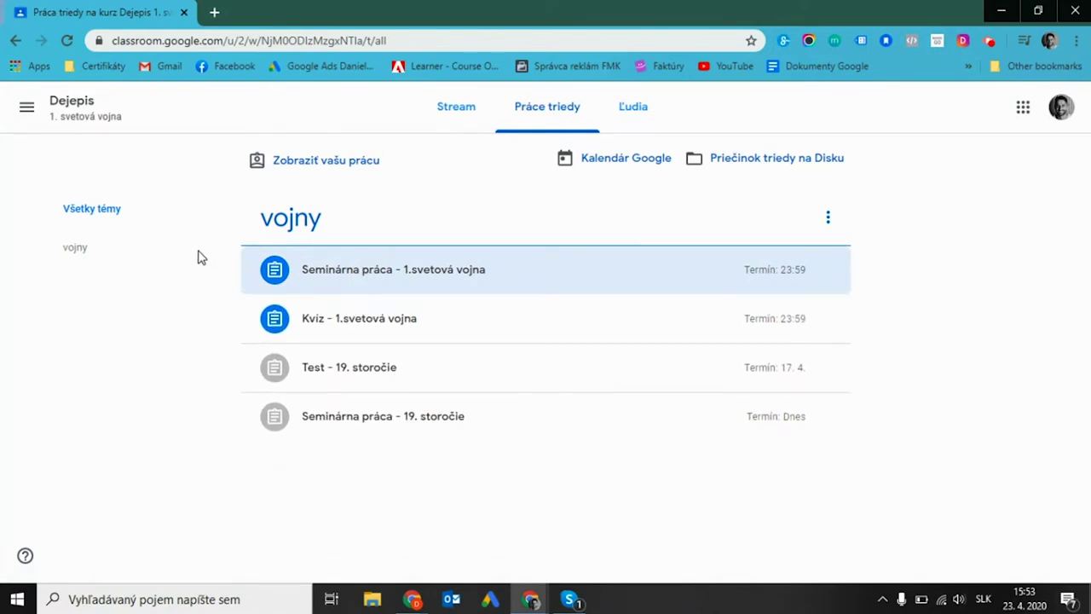
pyautogui.click(372, 273)
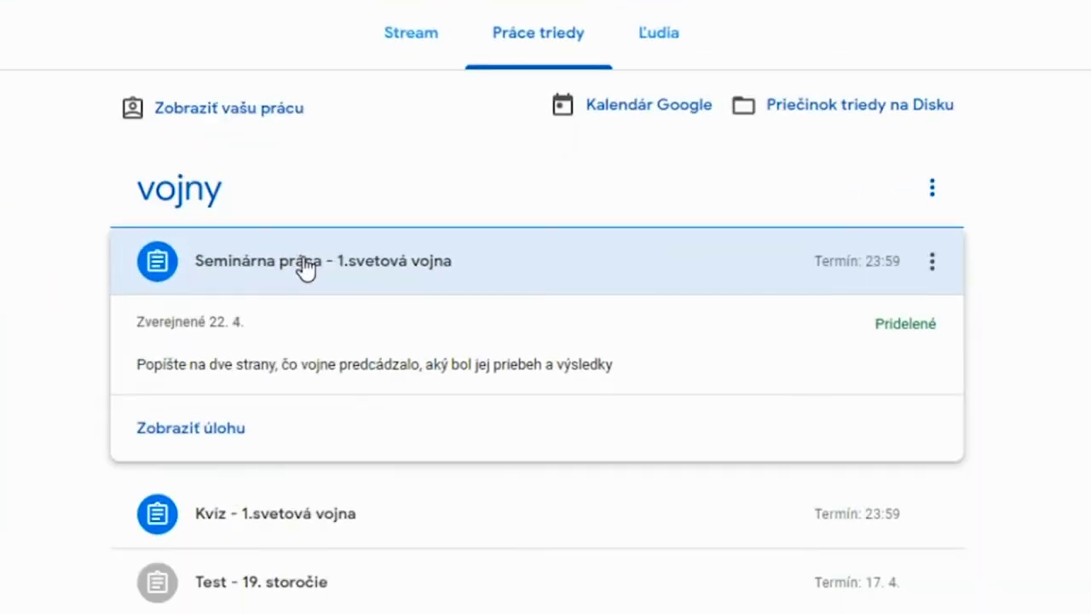
pyautogui.click(195, 429)
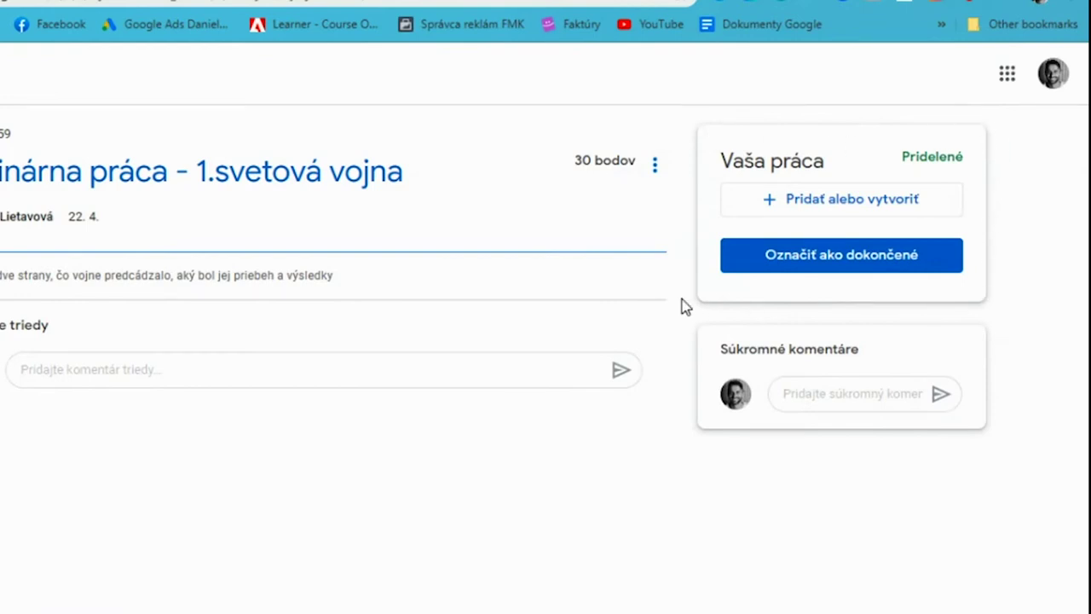
# Attach the recent Google Docs seminar paper from Google Drive to the assignment and remove it again.
pyautogui.click(841, 208)
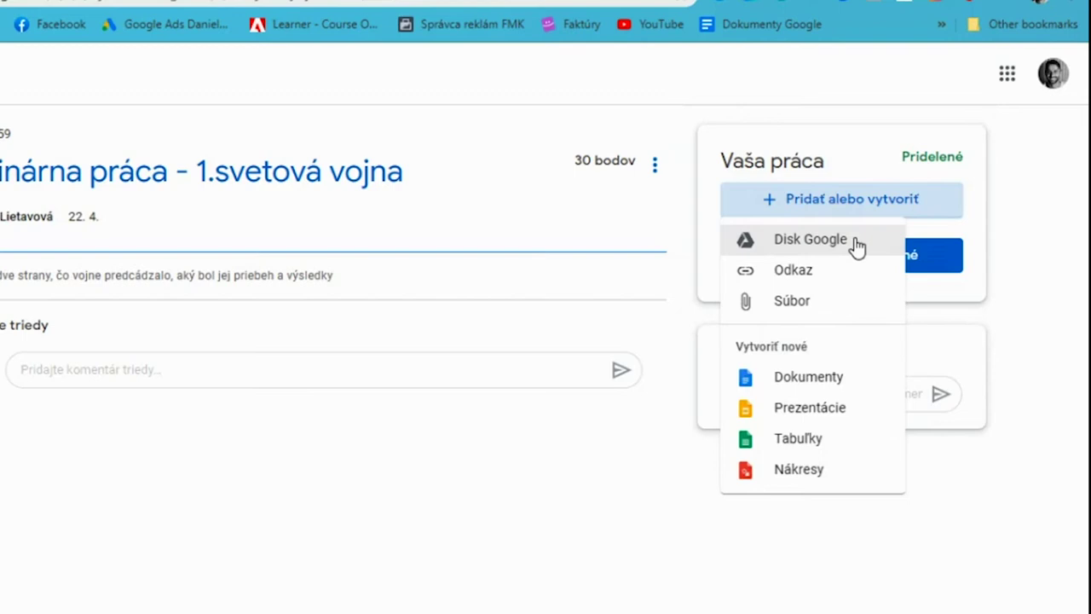
pyautogui.click(857, 243)
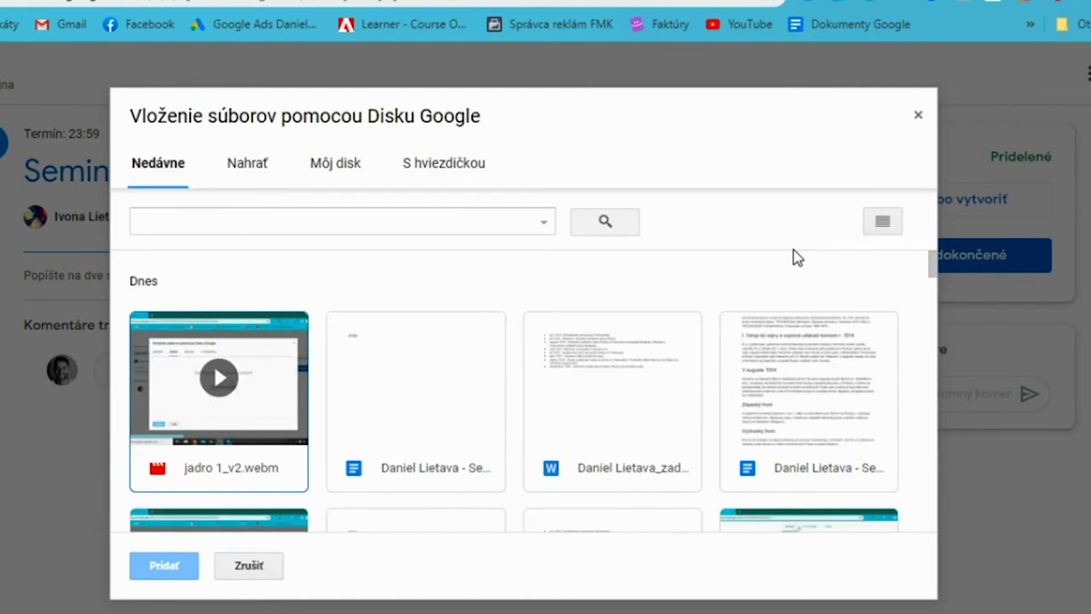
pyautogui.click(811, 377)
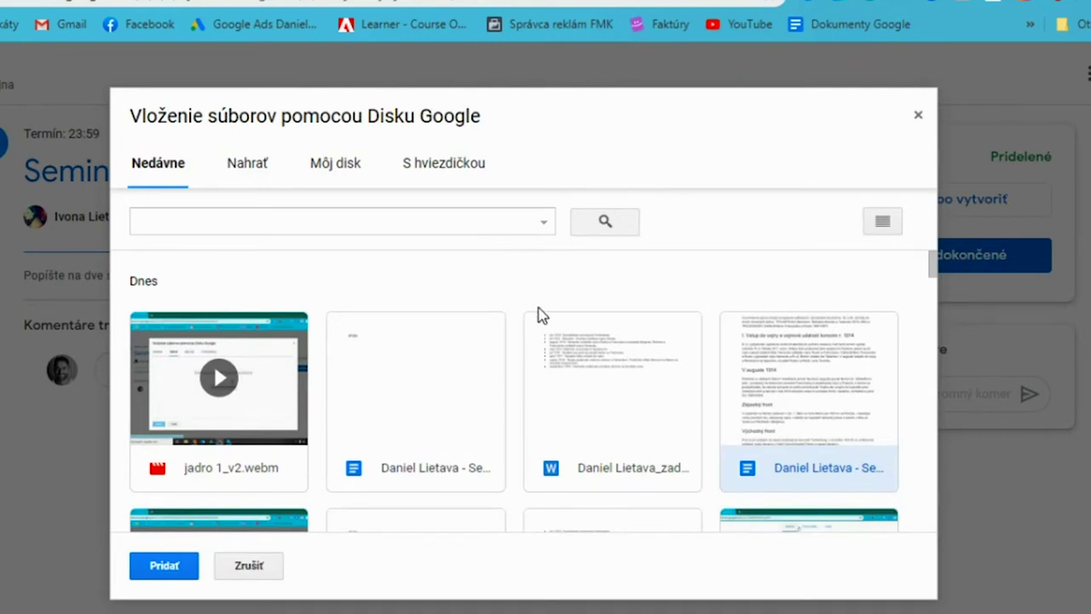
pyautogui.click(168, 567)
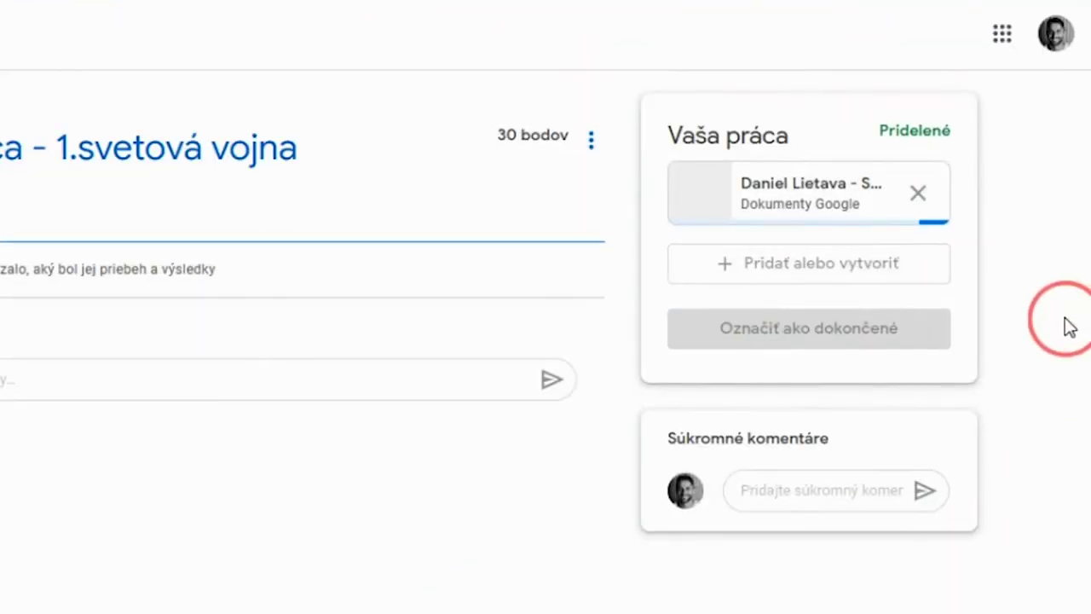
pyautogui.click(918, 193)
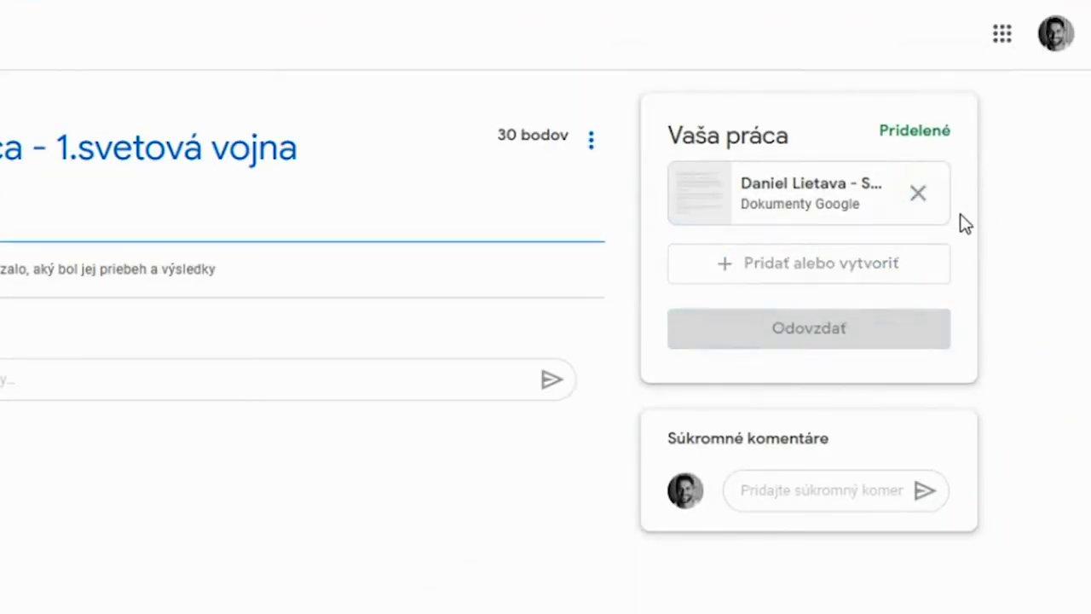
# Upload the "zadanie 1" Word document from the computer's Dejepis folder to the assignment and remove it again.
pyautogui.click(811, 189)
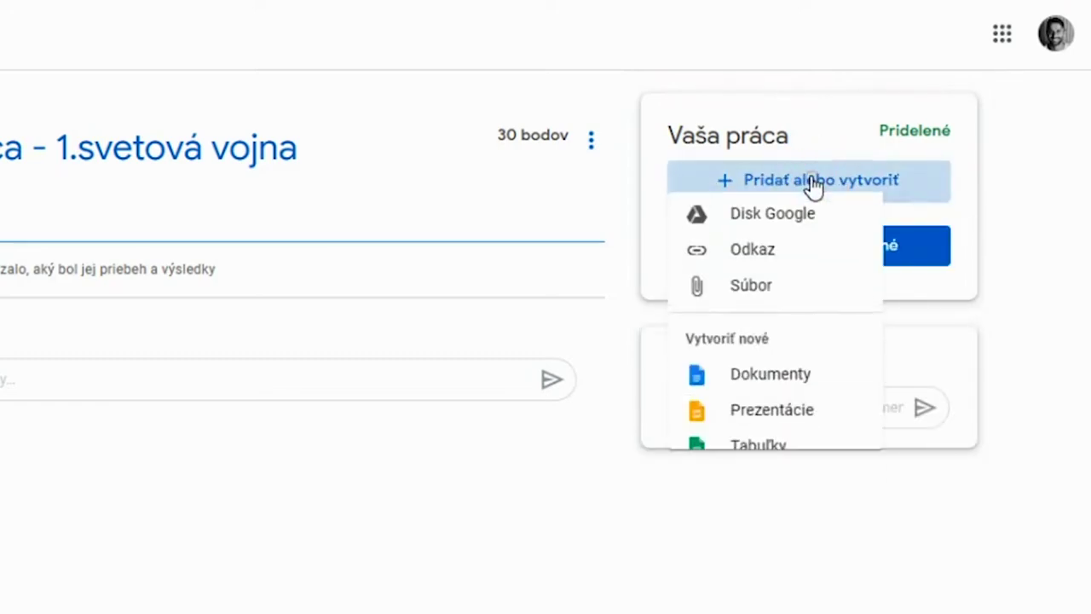
pyautogui.click(797, 305)
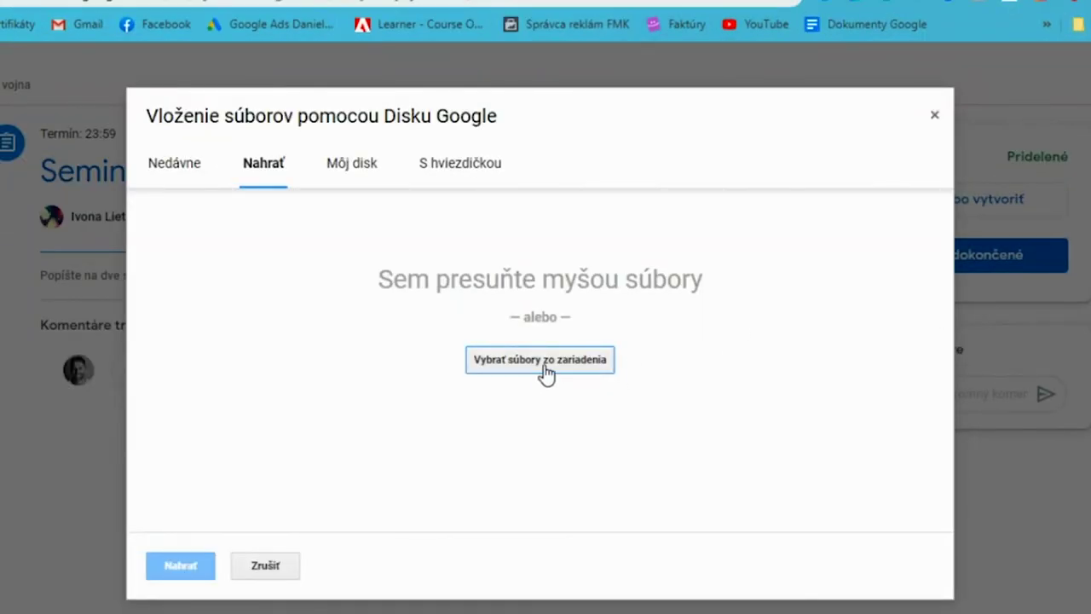
pyautogui.click(552, 359)
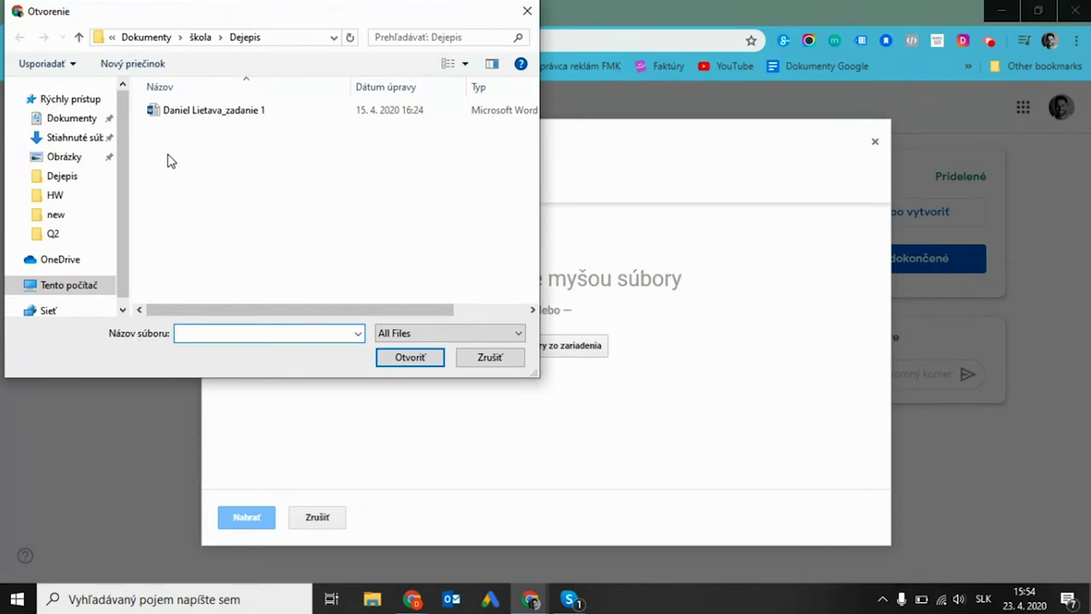
pyautogui.click(248, 117)
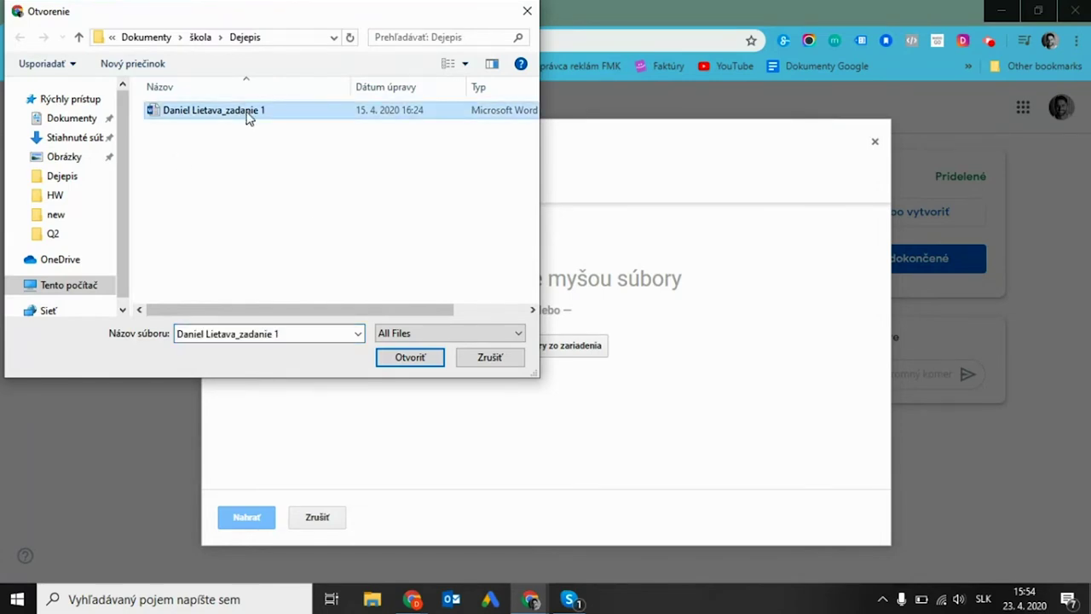
pyautogui.click(408, 357)
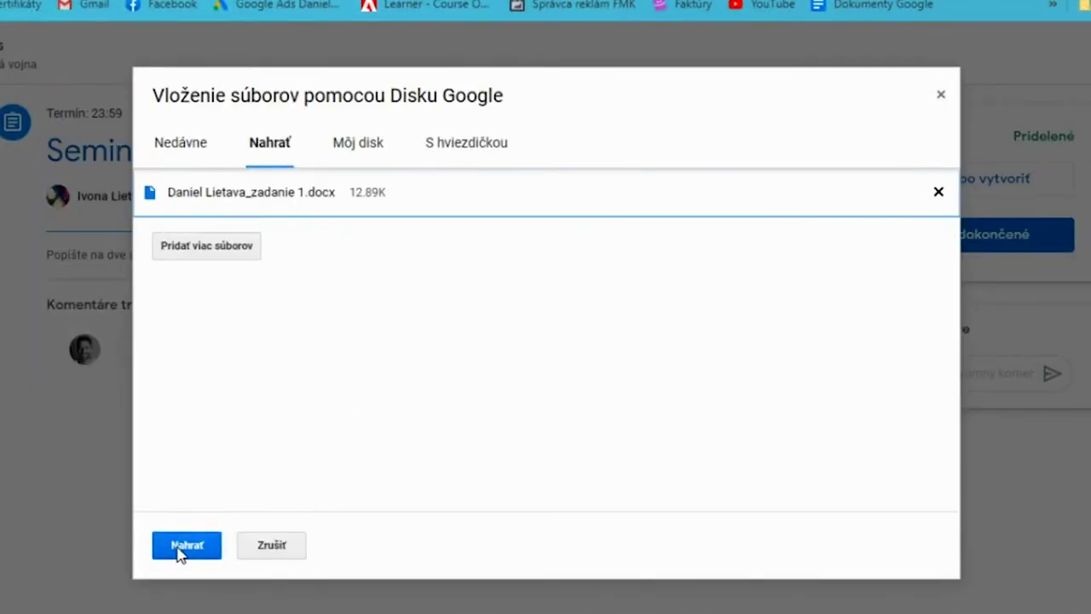
pyautogui.click(185, 546)
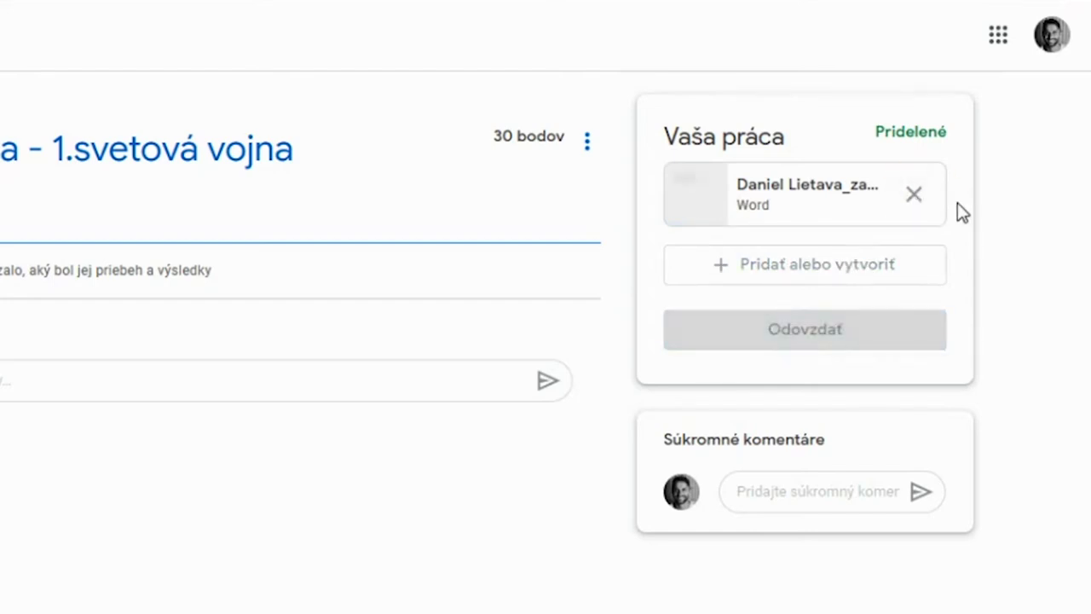
pyautogui.click(914, 194)
# Create a new Google Docs document for the assignment and enter the text "ahojte" in it.
pyautogui.click(866, 191)
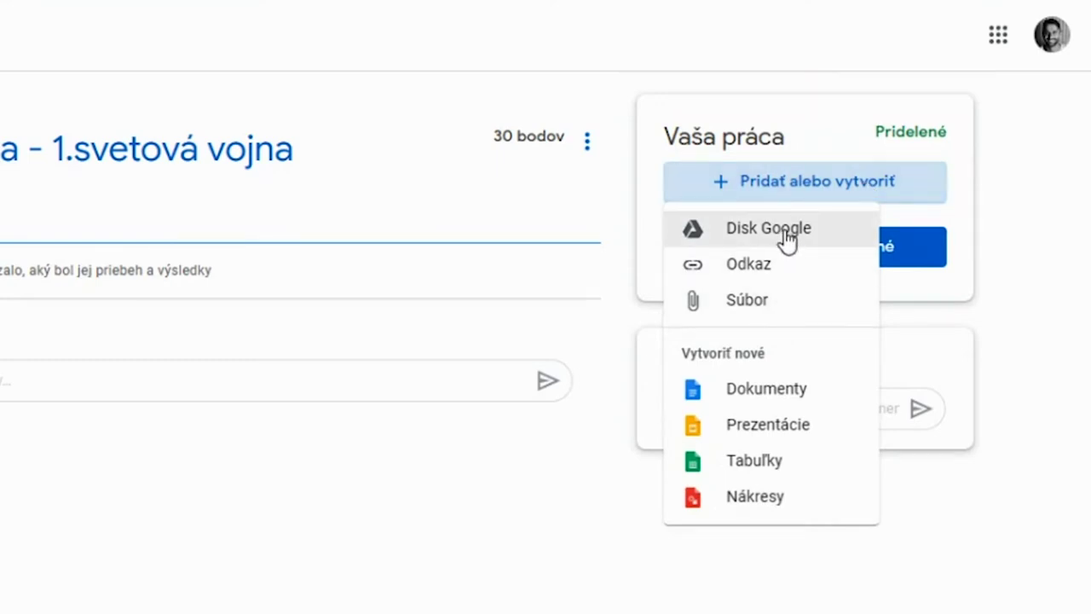
pyautogui.click(766, 390)
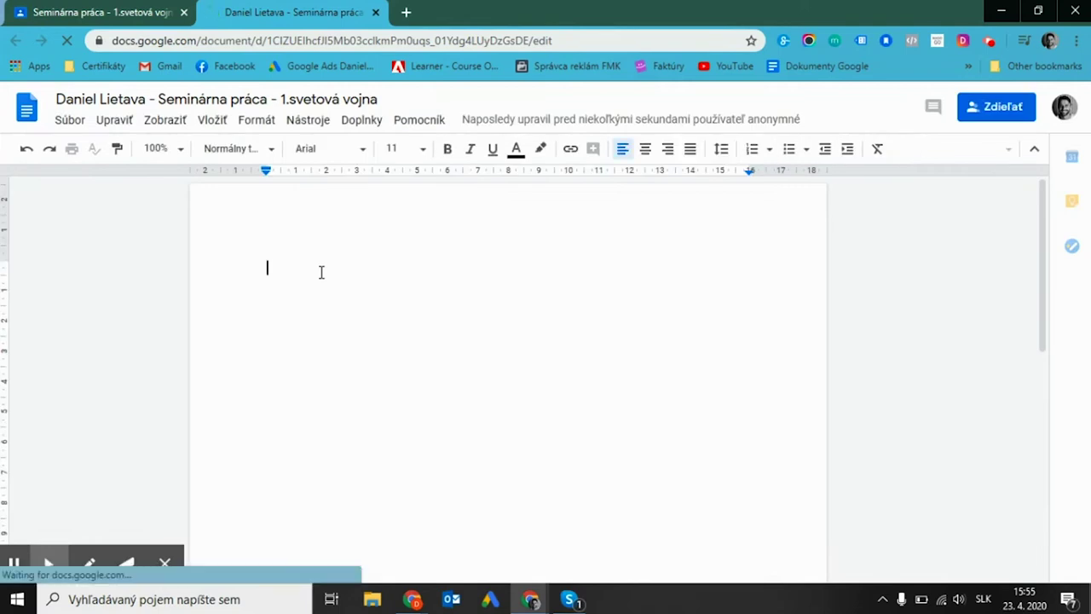
pyautogui.write('aa')
pyautogui.write('ojte')
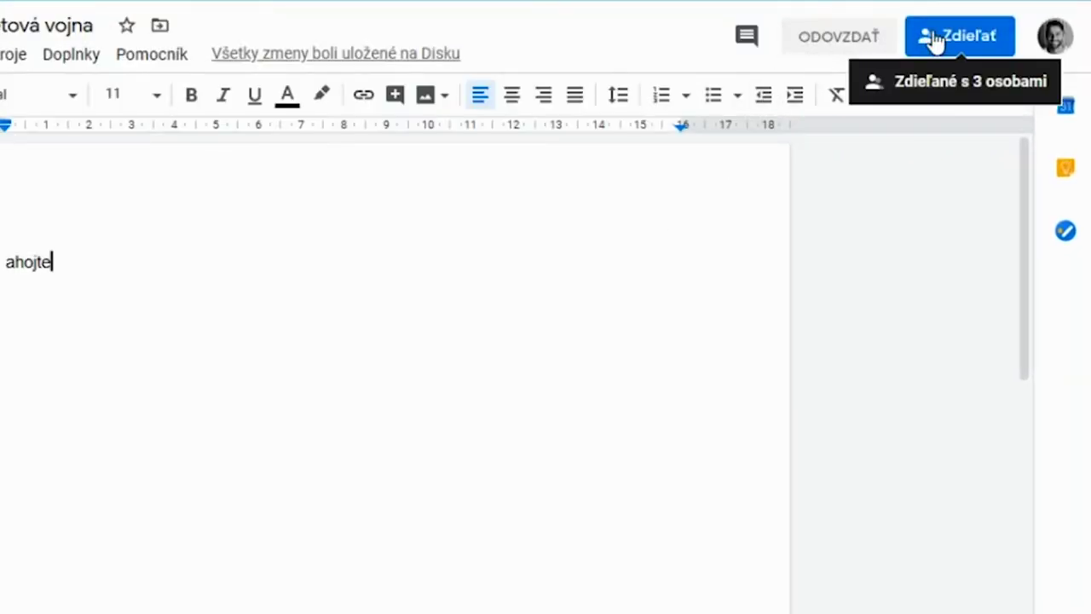
# Open the document's advanced sharing settings and choose Môže upravovať as the access level for the Testovanie Classroomu teachers group.
pyautogui.click(962, 38)
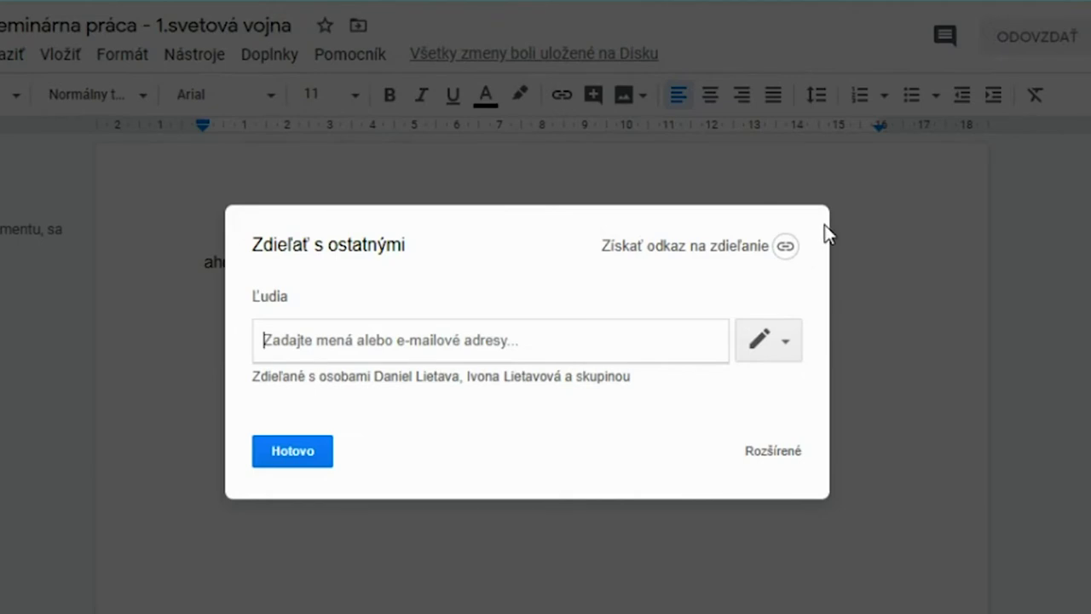
pyautogui.click(774, 453)
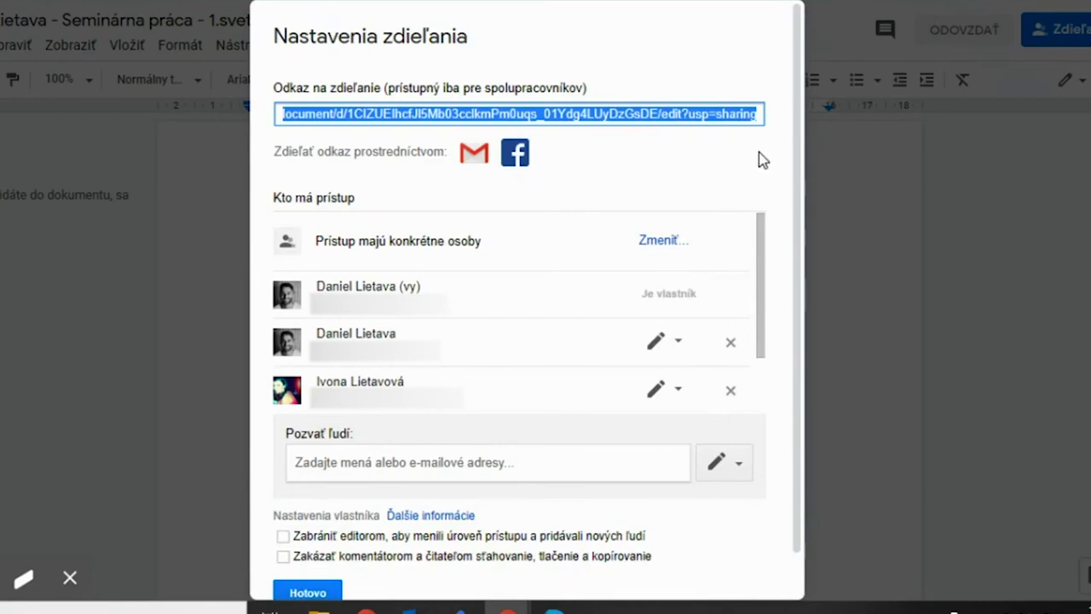
pyautogui.scroll(-1, 500, 238)
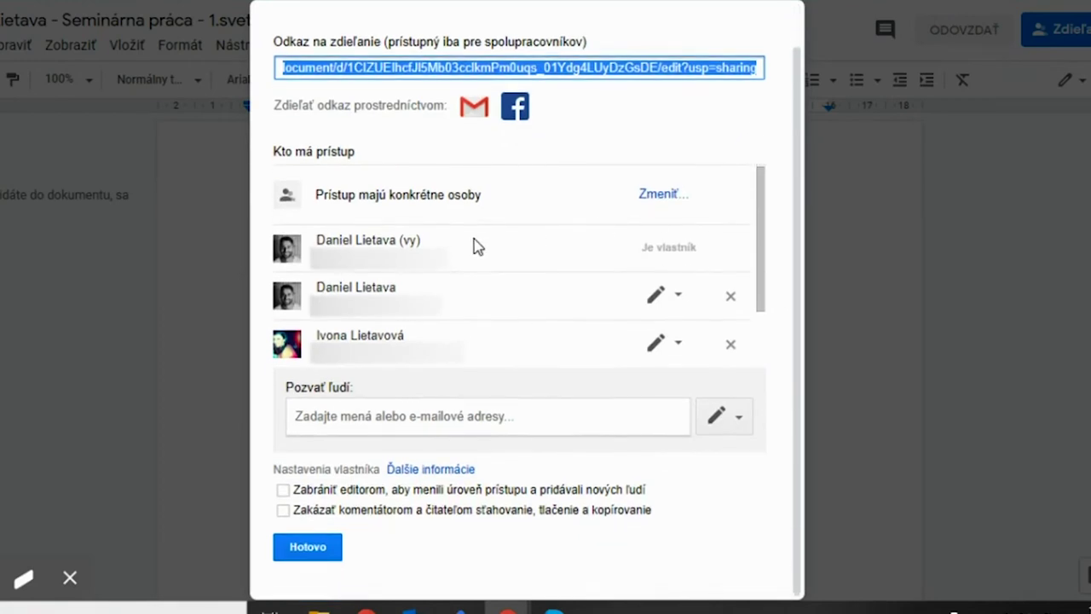
pyautogui.scroll(-1, 465, 248)
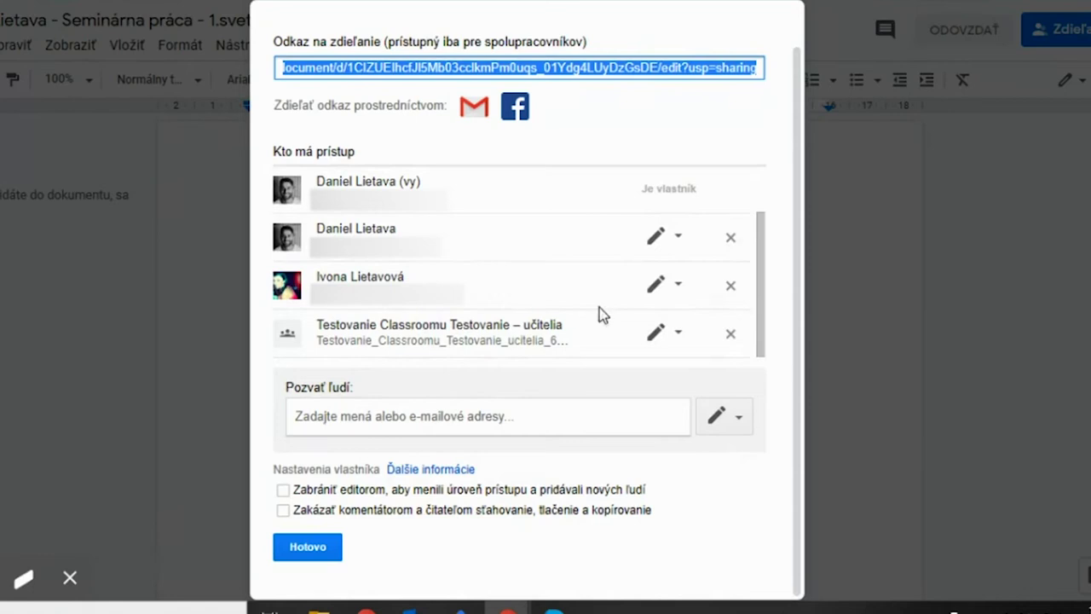
pyautogui.click(676, 341)
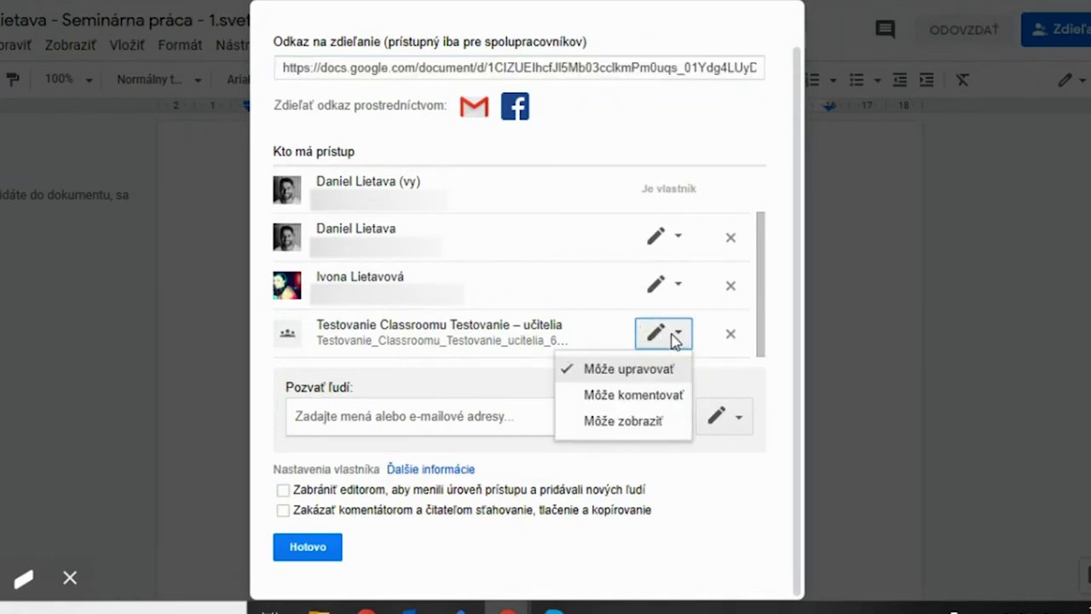
pyautogui.click(651, 373)
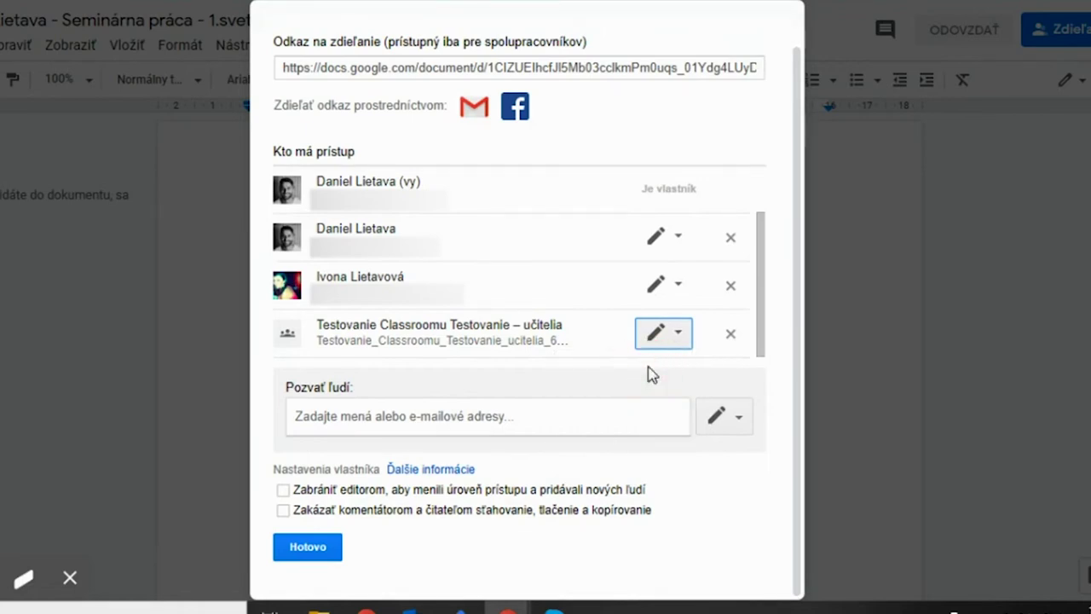
# Set the individual teacher's access to Môže zobraziť, save the change and close the sharing settings.
pyautogui.click(665, 292)
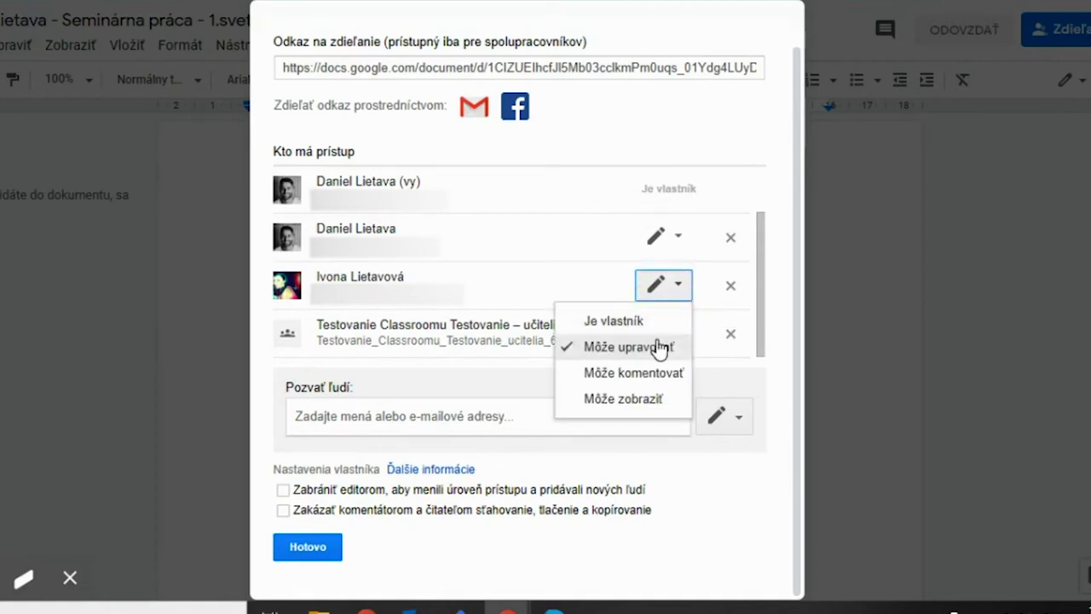
pyautogui.click(645, 399)
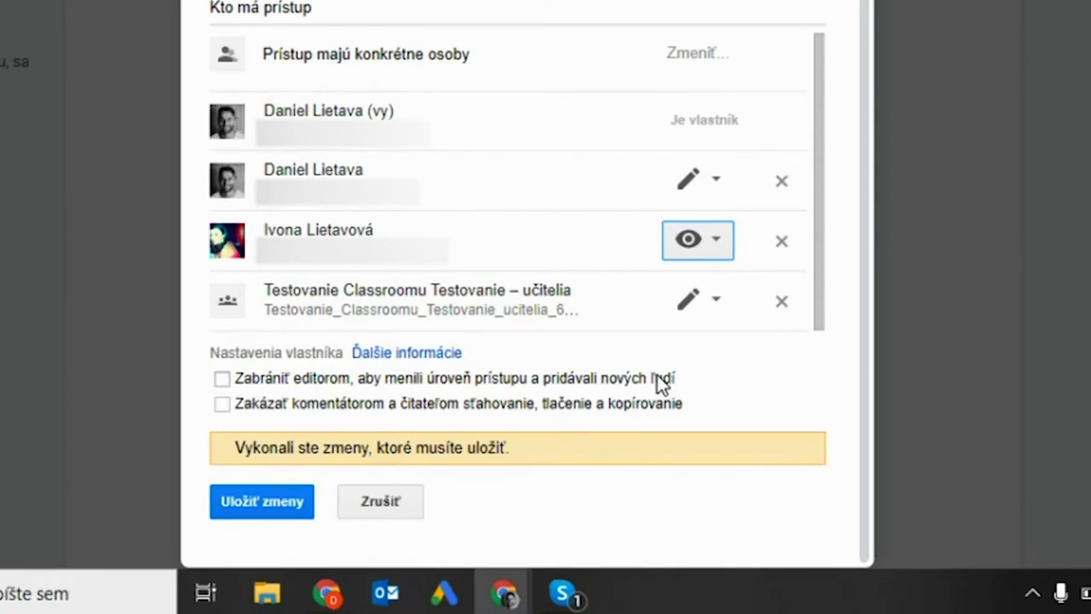
pyautogui.click(270, 502)
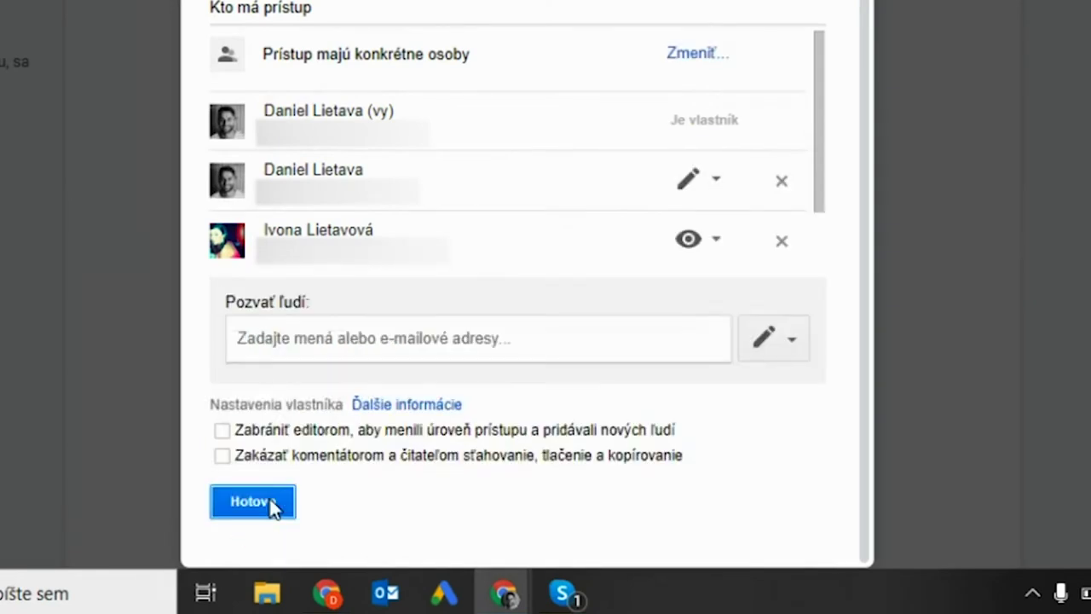
pyautogui.click(268, 501)
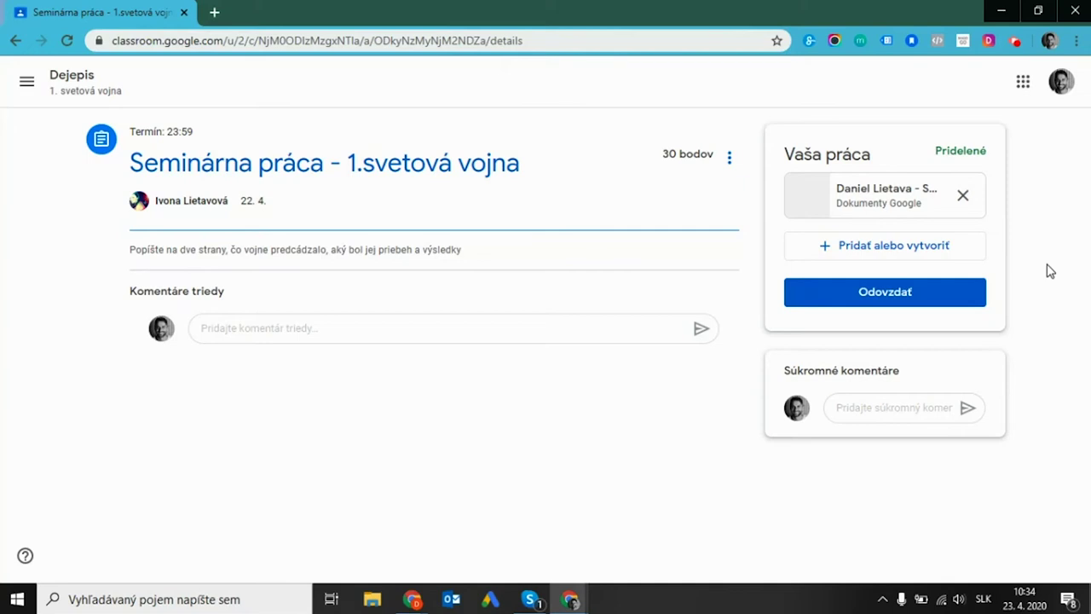
# Upload the image Kamoši.jpg from the computer's Obrázky folder as another attachment to the assignment.
pyautogui.click(848, 342)
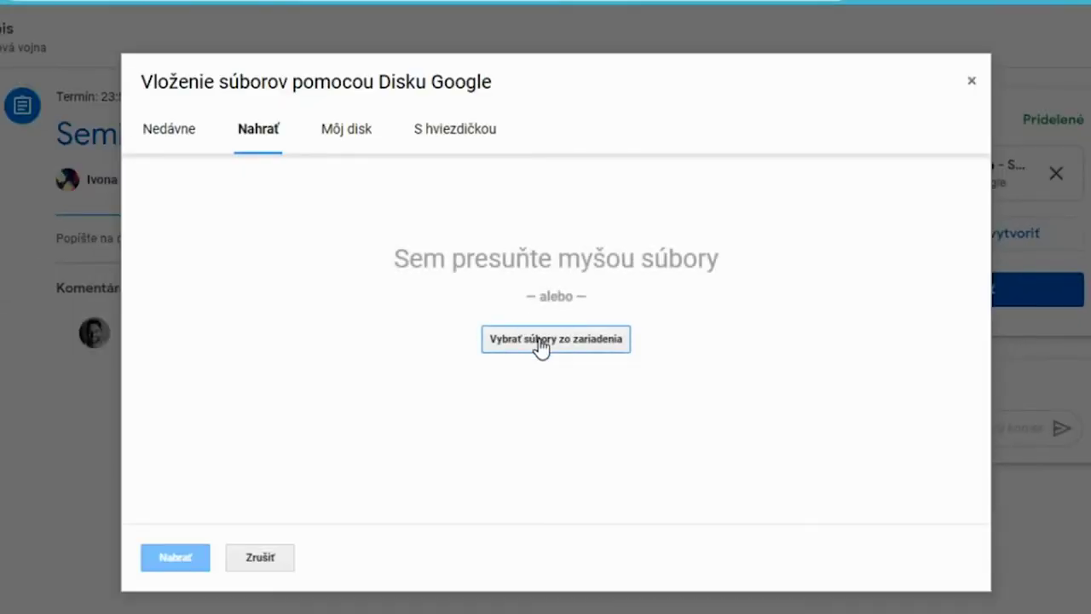
pyautogui.click(541, 343)
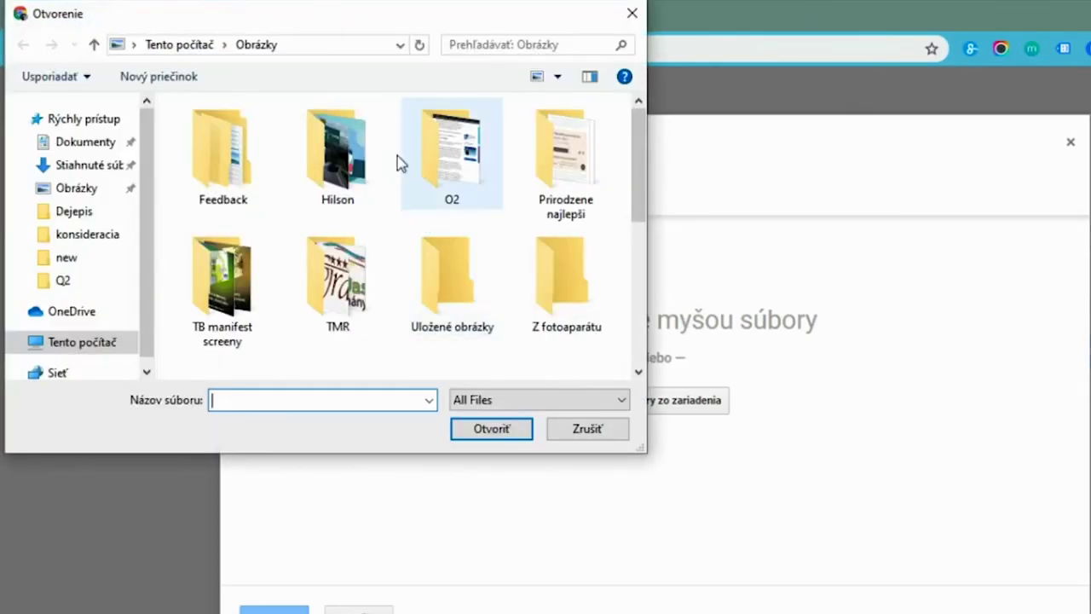
pyautogui.scroll(-3, 401, 188)
pyautogui.click(421, 213)
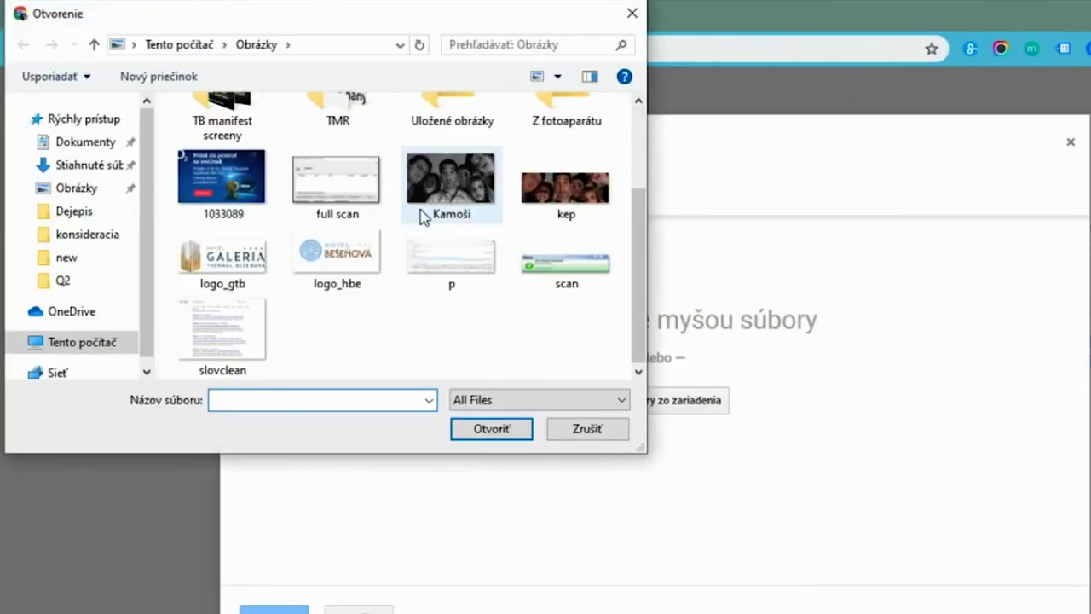
pyautogui.click(465, 430)
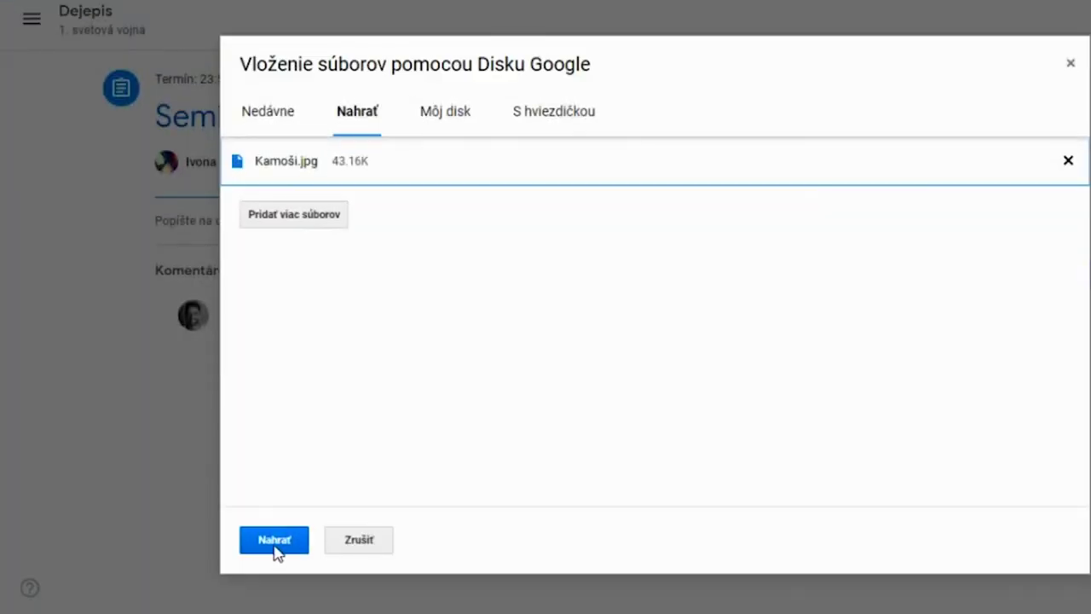
pyautogui.click(278, 546)
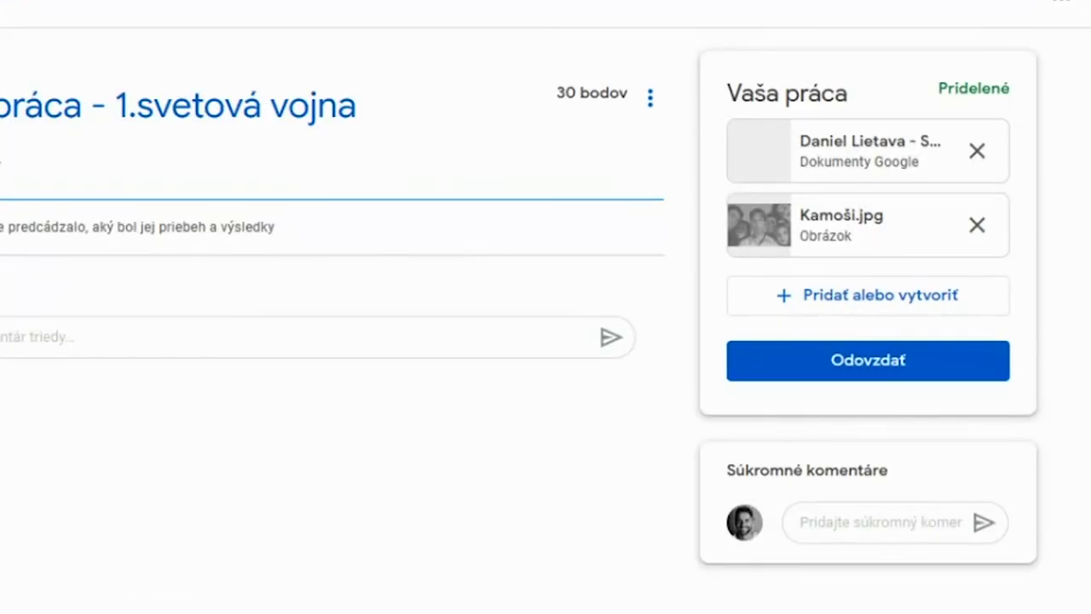
# Submit the assignment with the Google Docs document and Kamoši.jpg attached.
pyautogui.click(902, 367)
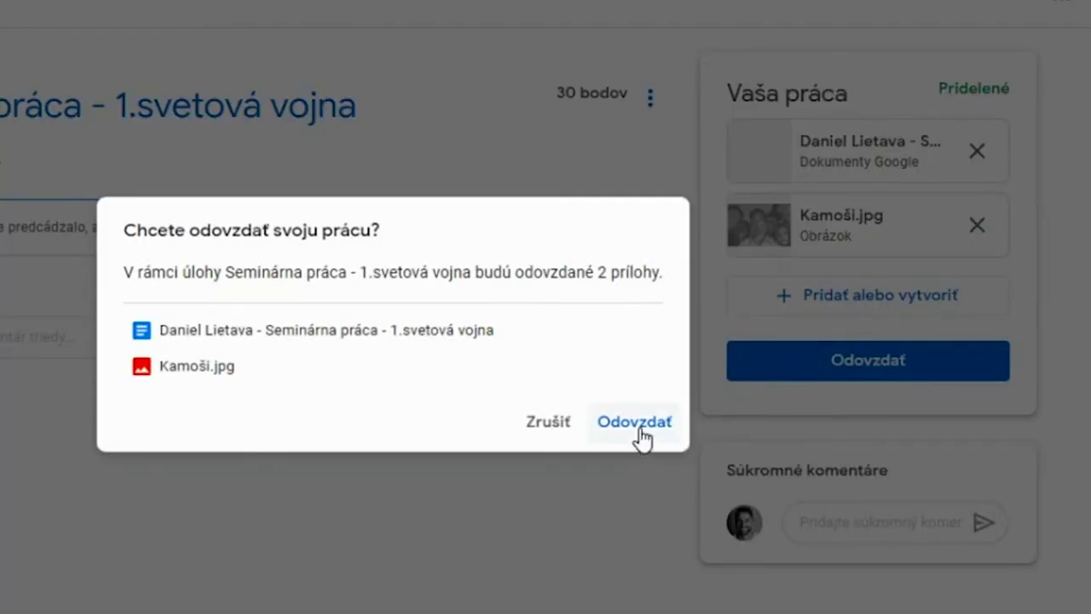
pyautogui.click(636, 426)
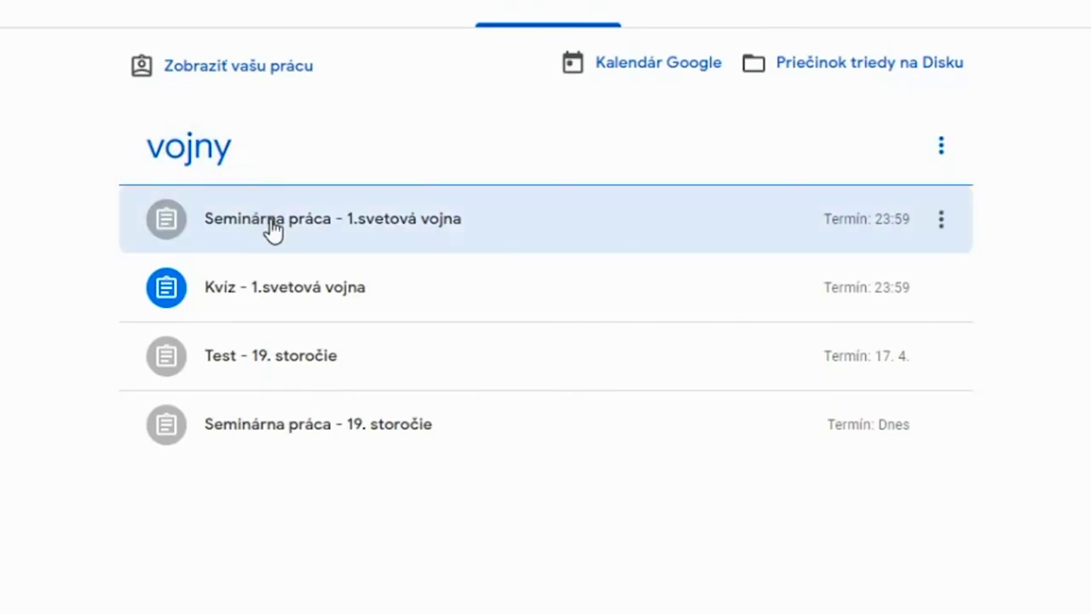
# Open the Seminárna práca - 1.svetová vojna assignment's full page and withdraw its submission so the attachments can be changed.
pyautogui.click(271, 227)
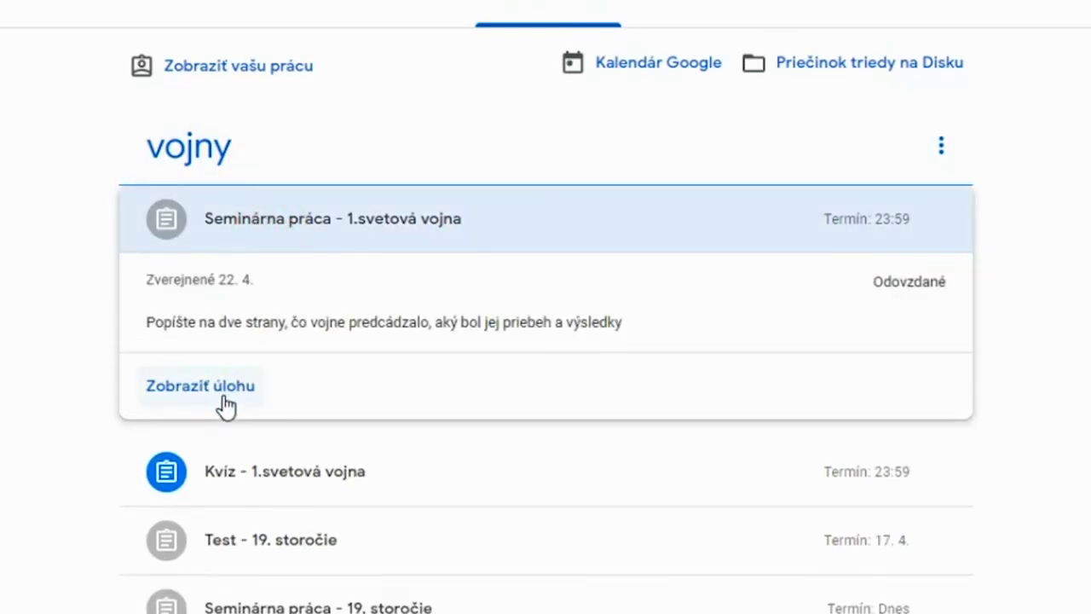
pyautogui.click(223, 401)
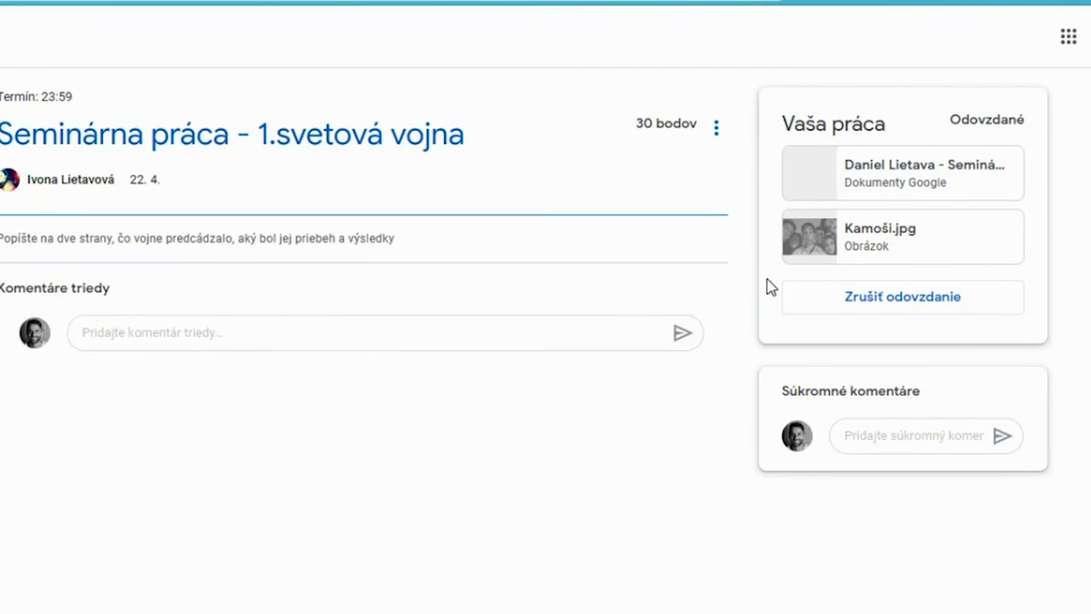
pyautogui.click(904, 307)
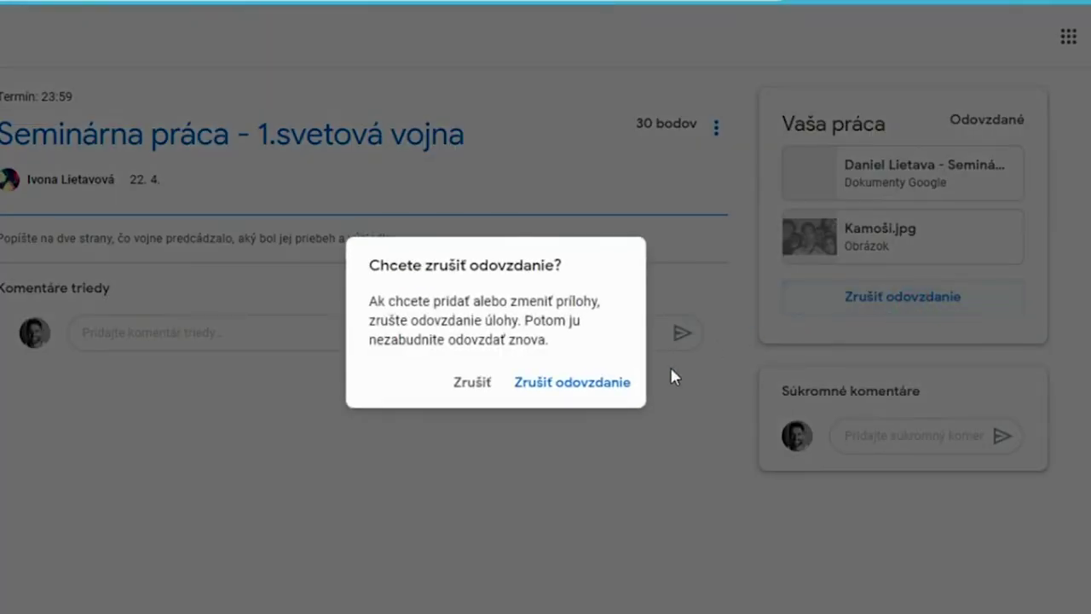
pyautogui.click(607, 383)
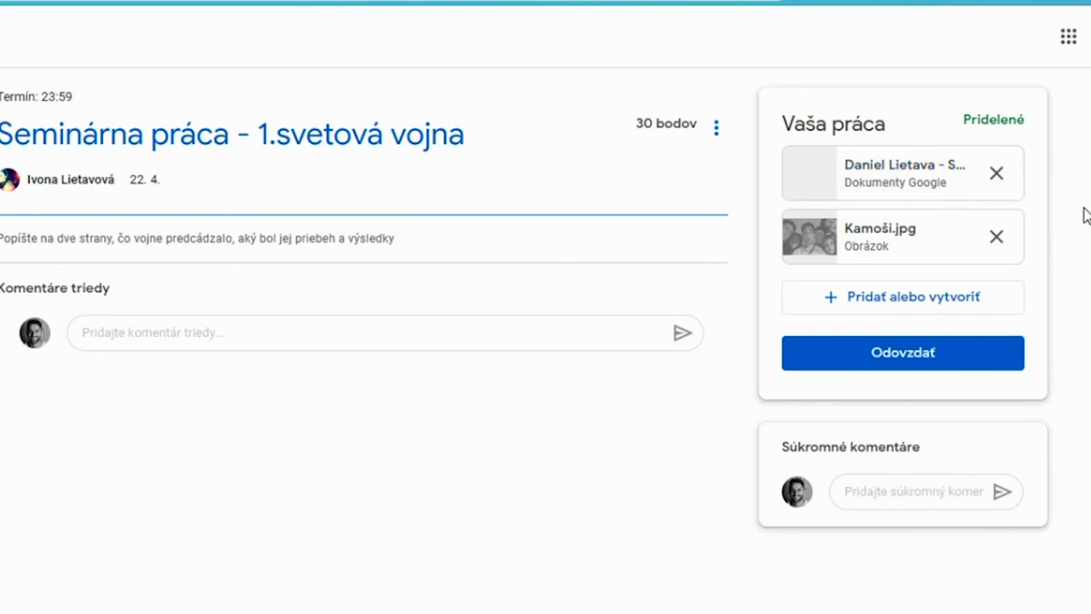
# Resubmit the Seminárna práca - 1.svetová vojna assignment with the Google Docs document and Kamoši.jpg attached.
pyautogui.click(948, 364)
pyautogui.click(710, 411)
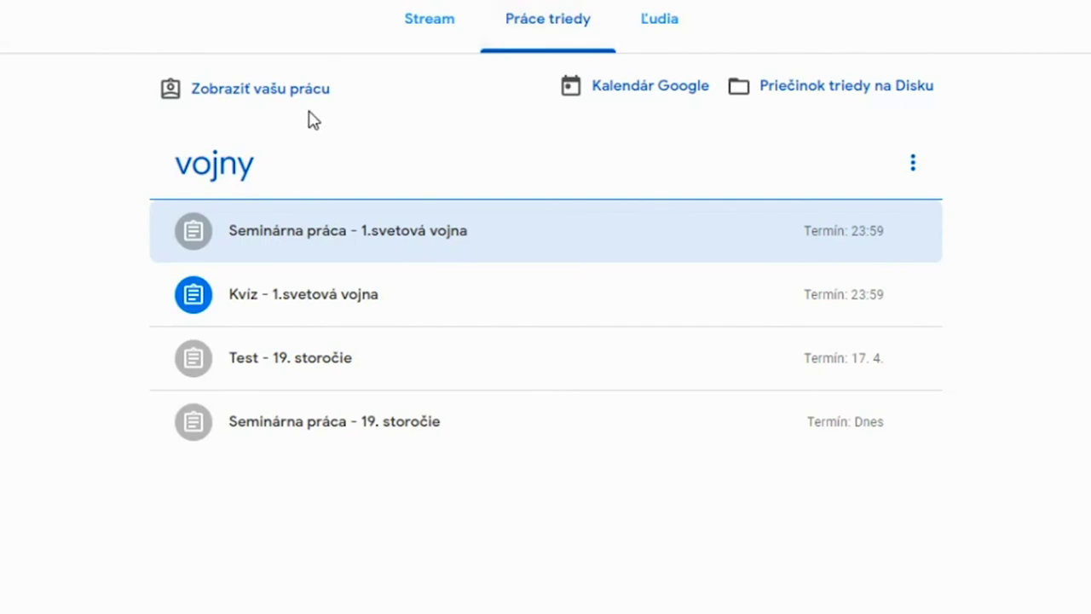
# Open the overview of the student's own work in the Dejepis class.
pyautogui.click(278, 94)
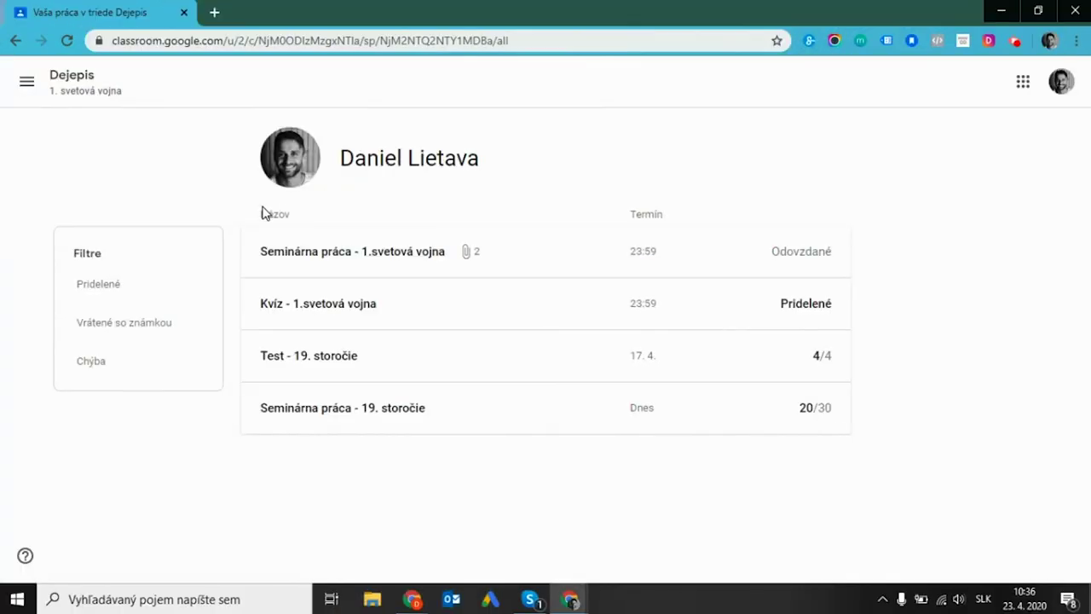